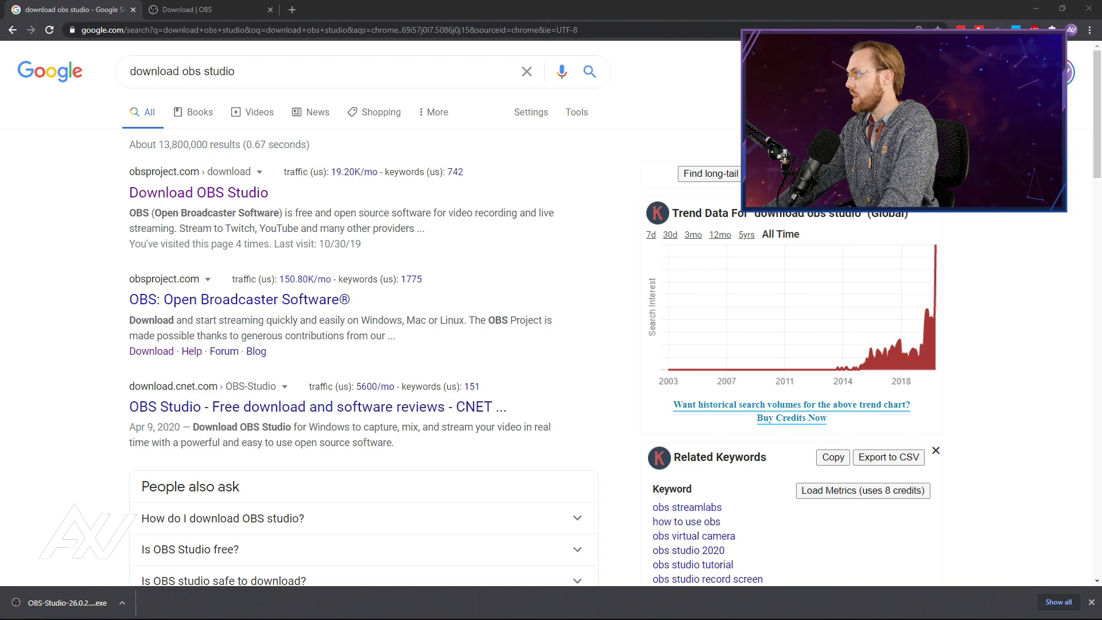
Show the Windows release of OBS Studio 26.0.2 and run the downloaded OBS-Studio-26.0.2 installer
click(217, 5)
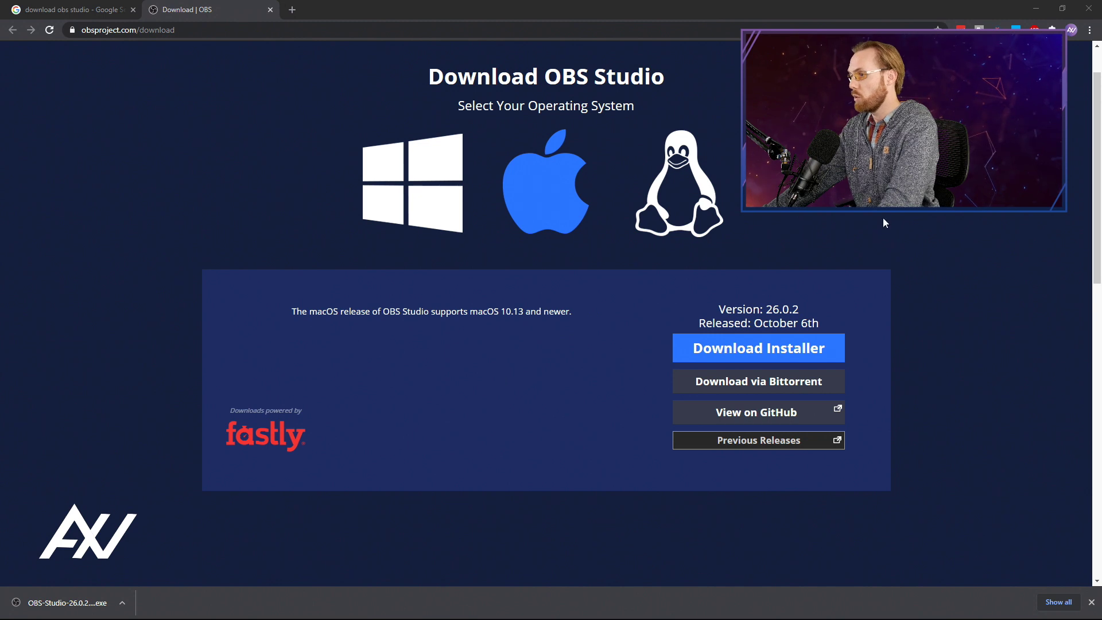
click(446, 206)
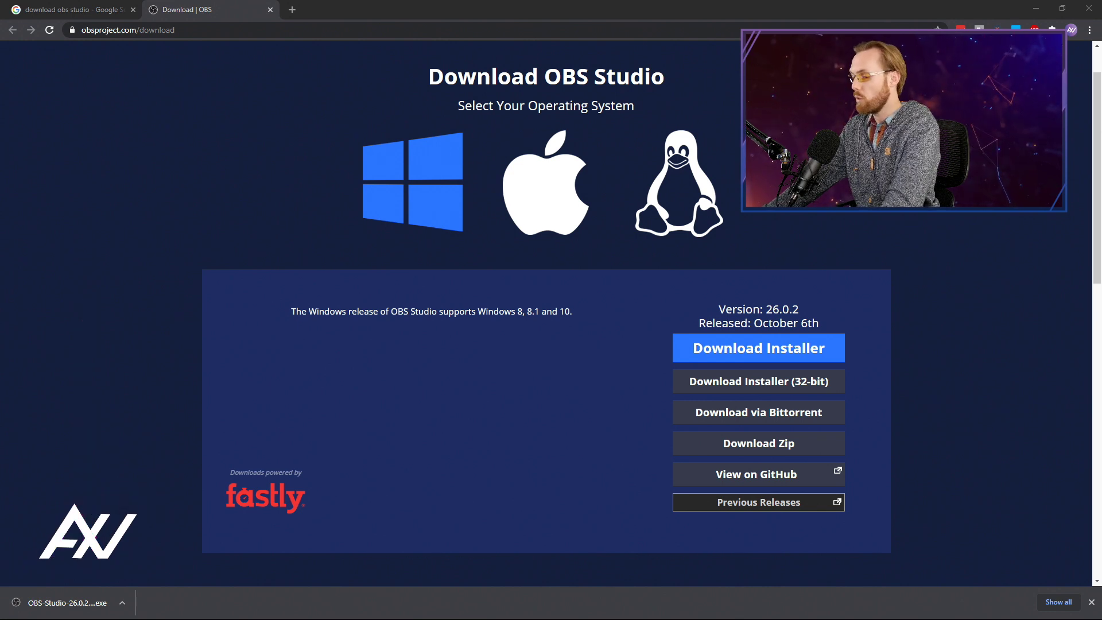
click(89, 600)
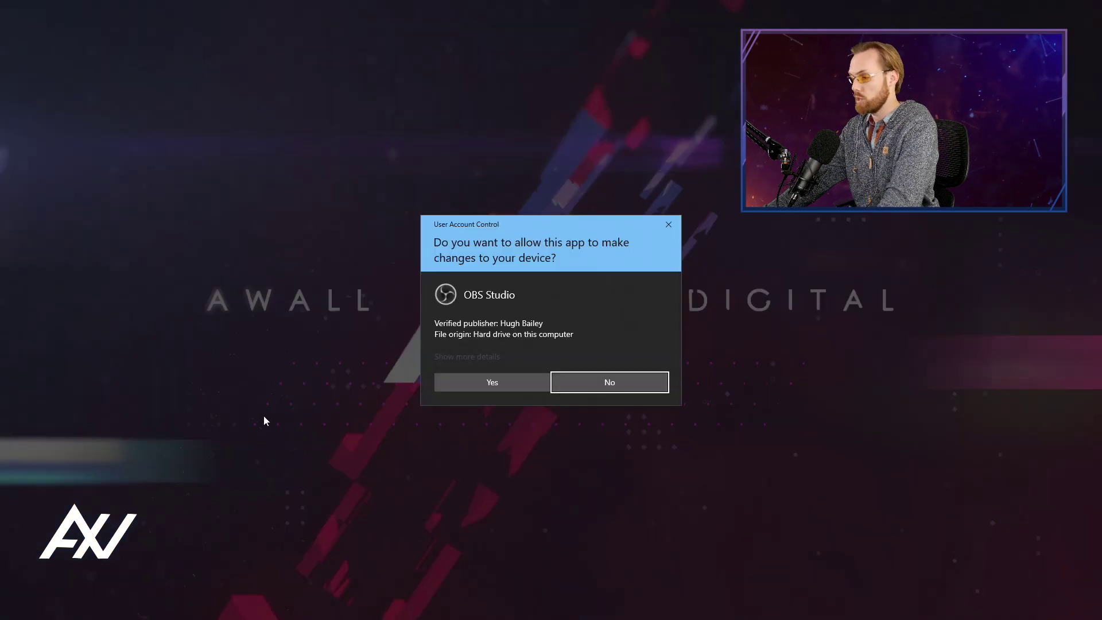
Approve the installer and install OBS Studio 26.0.2 into the default C:\Program Files\obs-studio folder
click(536, 380)
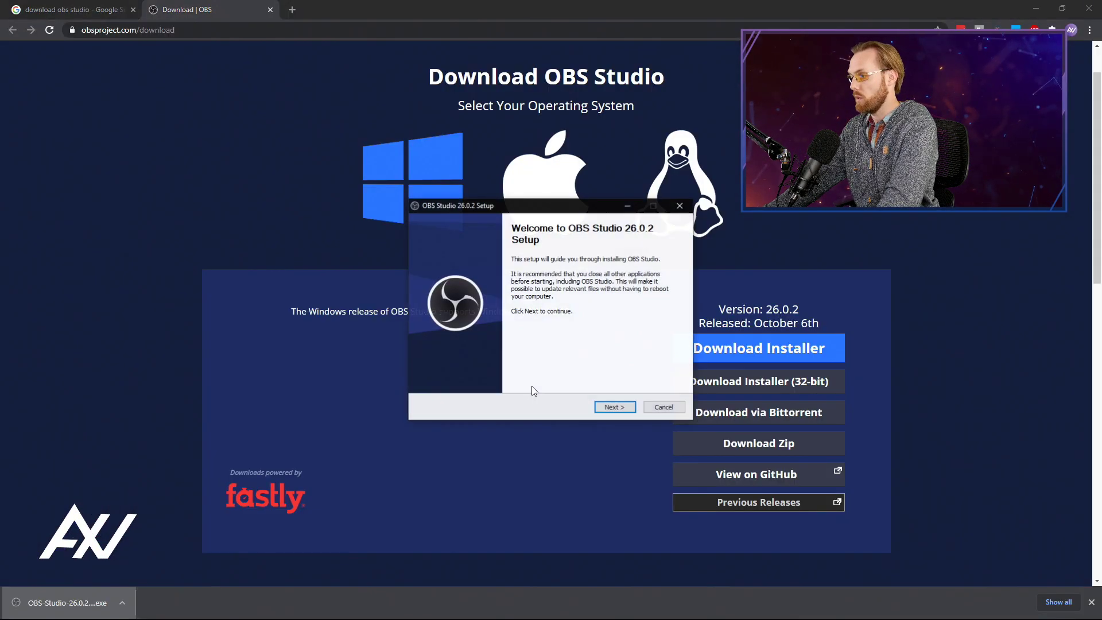
click(629, 411)
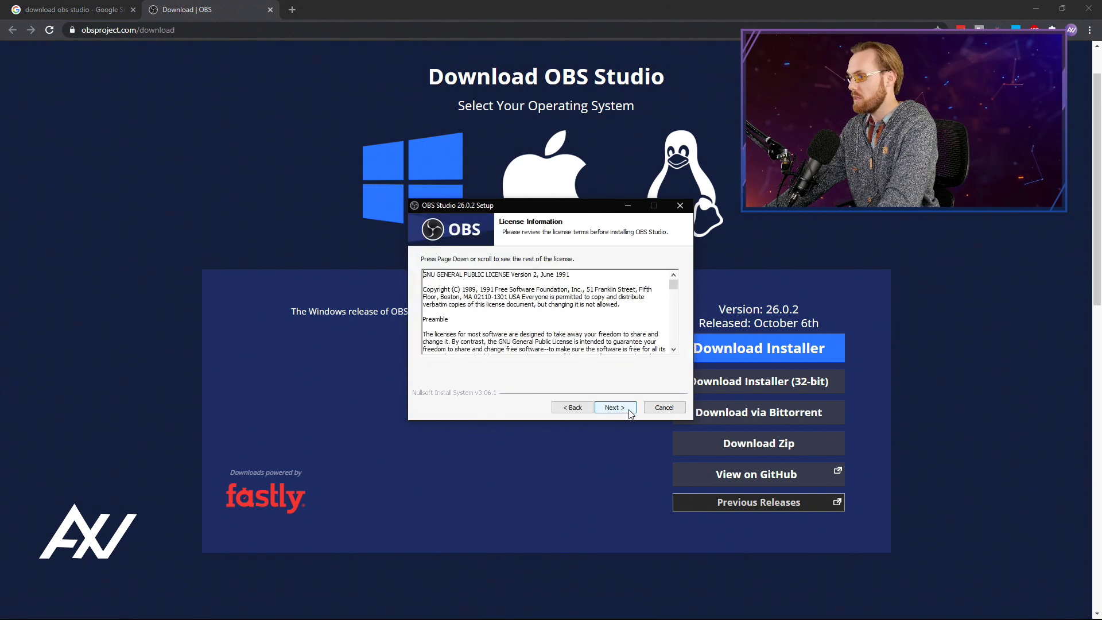
click(627, 410)
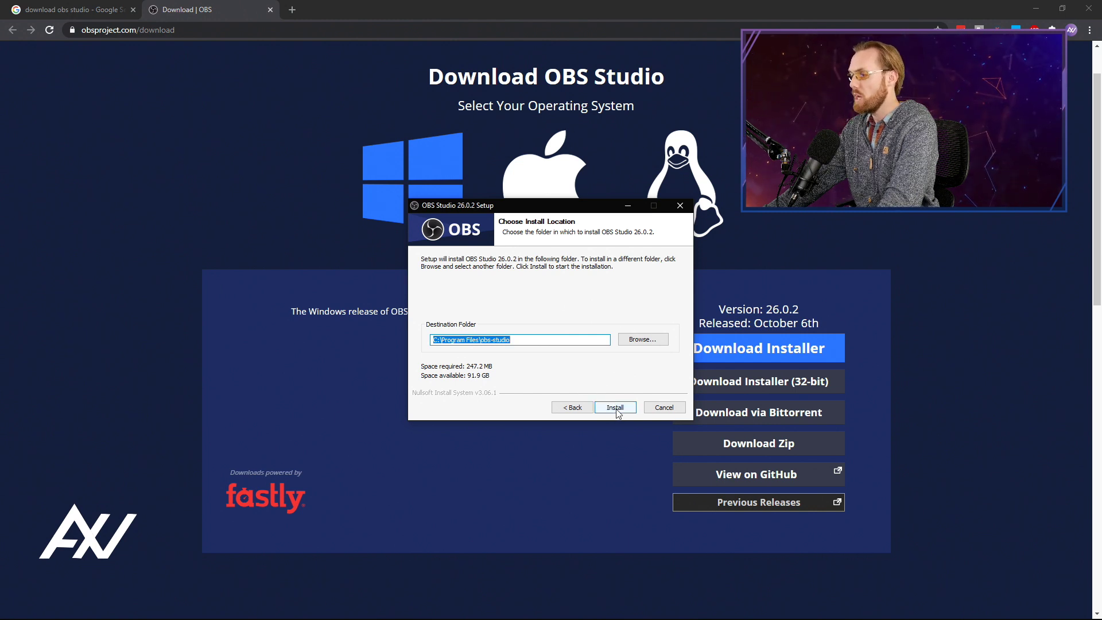
click(615, 410)
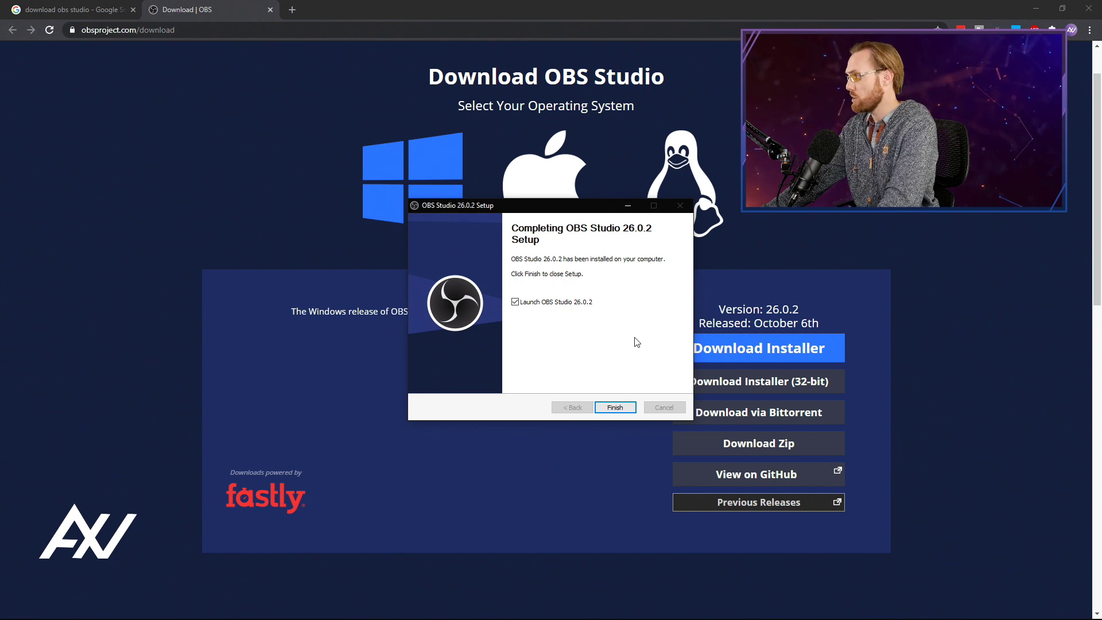
click(333, 309)
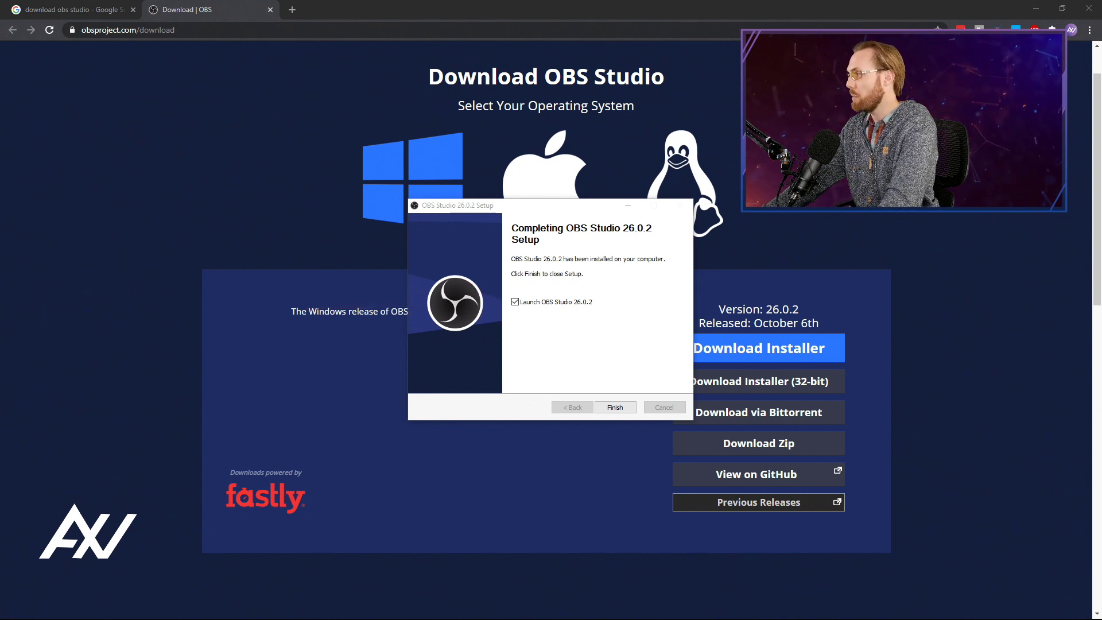
Finish setup to launch OBS Studio 26.0.2, then shrink its window toward the upper left
click(615, 407)
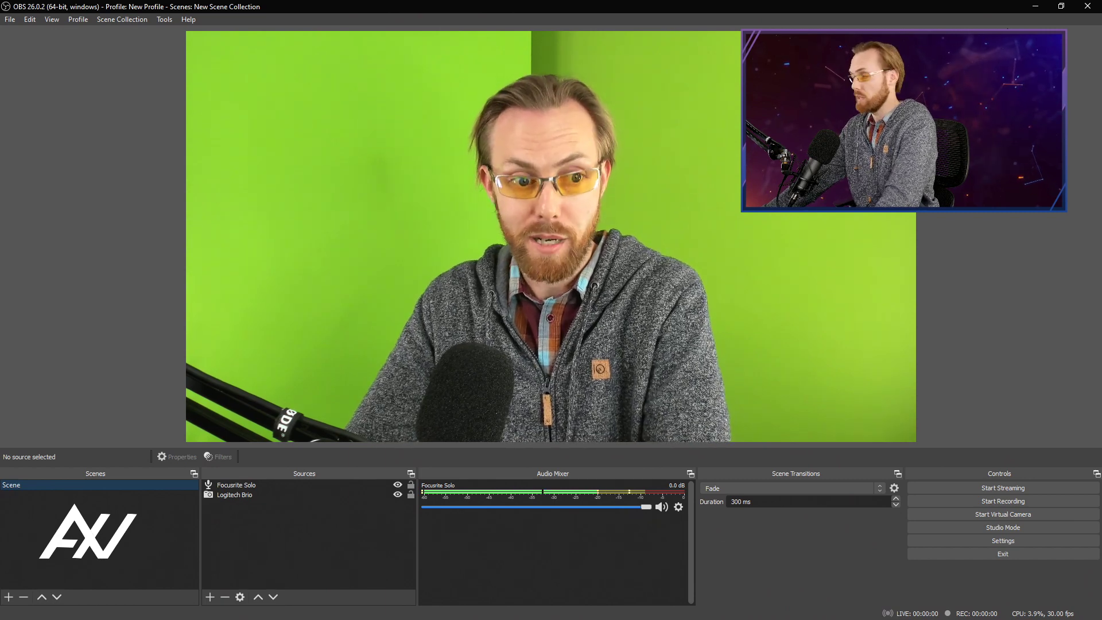
click(1062, 7)
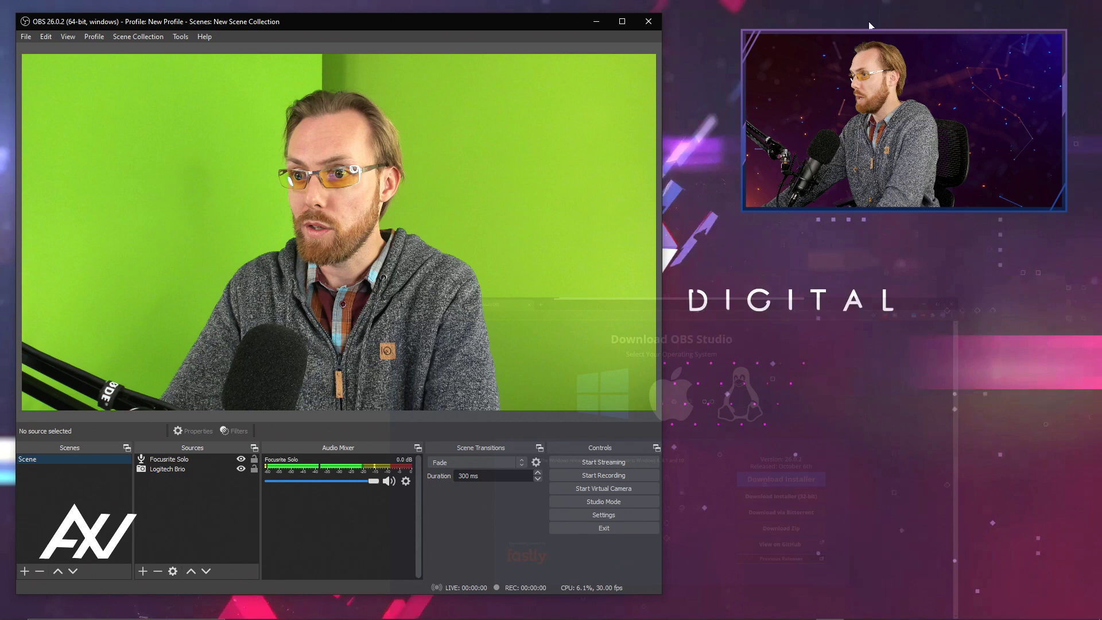
mouse_move(543, 21)
mouse_down()
mouse_move(559, 23)
mouse_move(542, 15)
mouse_up()
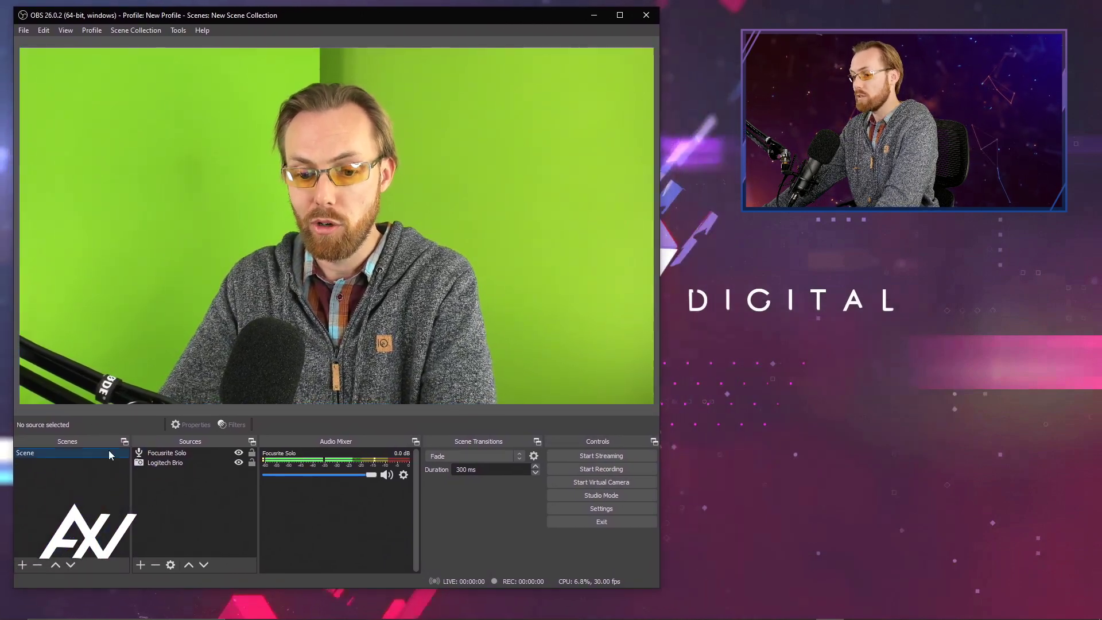
Search Windows for 'obs' and pin OBS Studio (64bit) to the taskbar
click(79, 610)
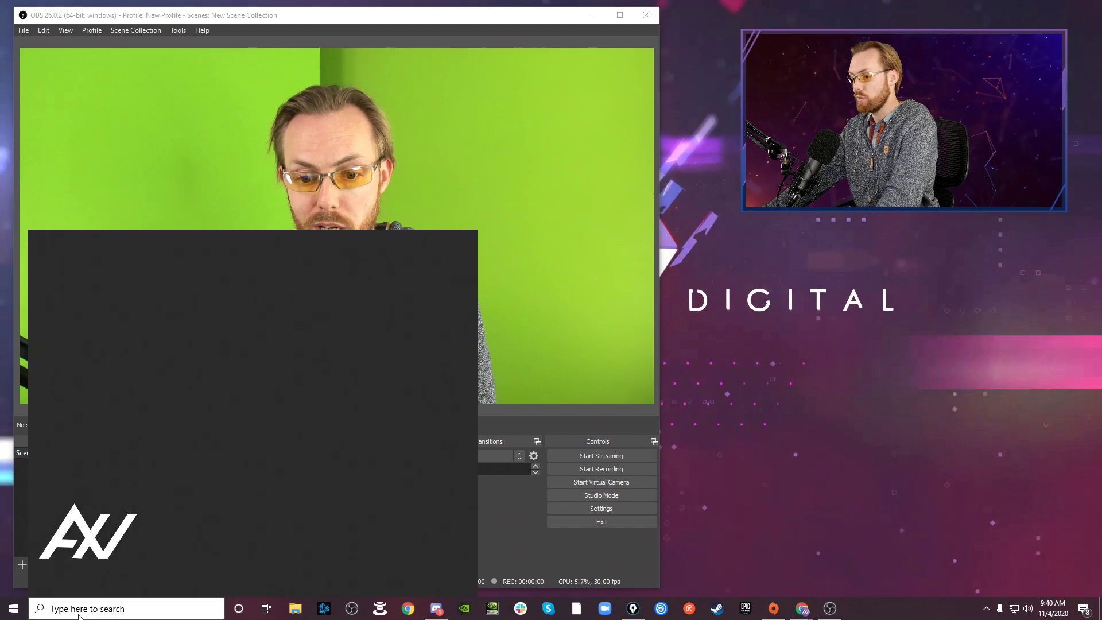
text(o)
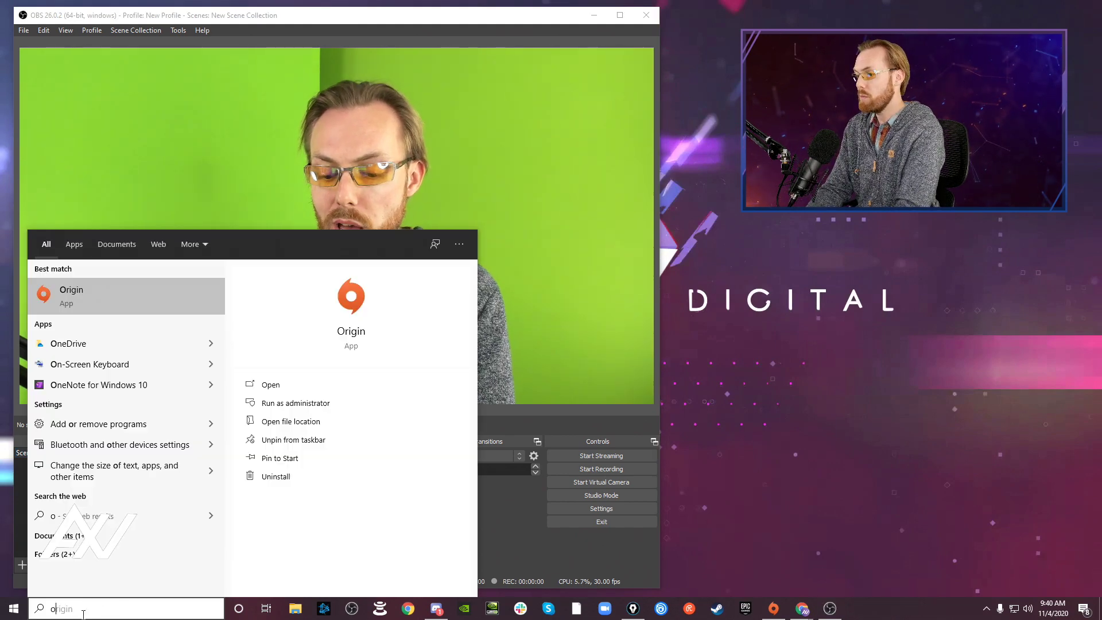
text(bs)
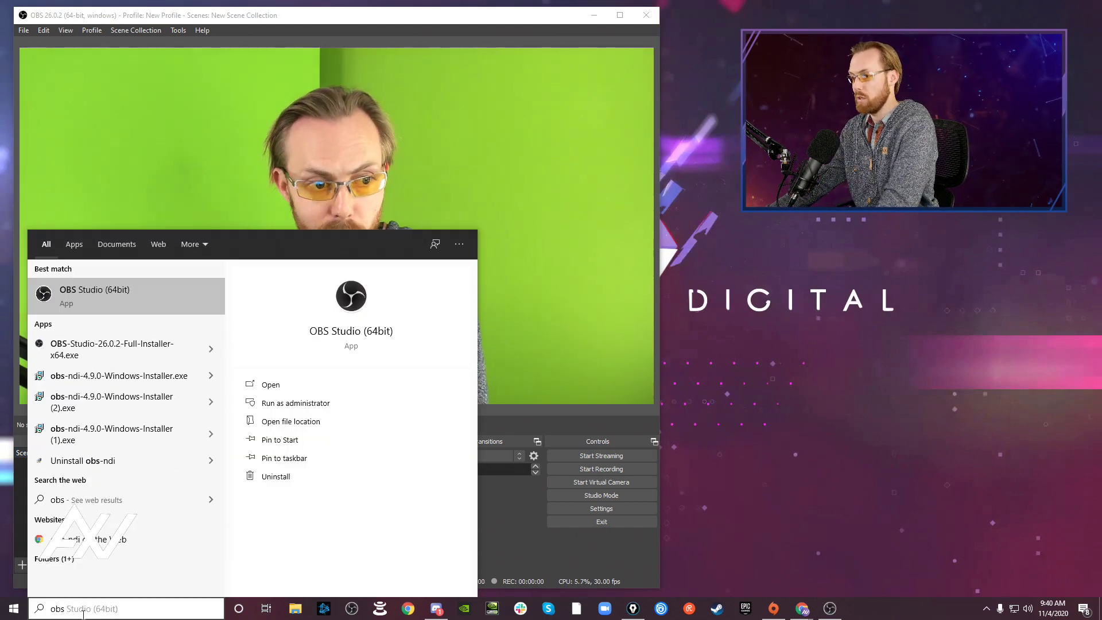
right_click(159, 300)
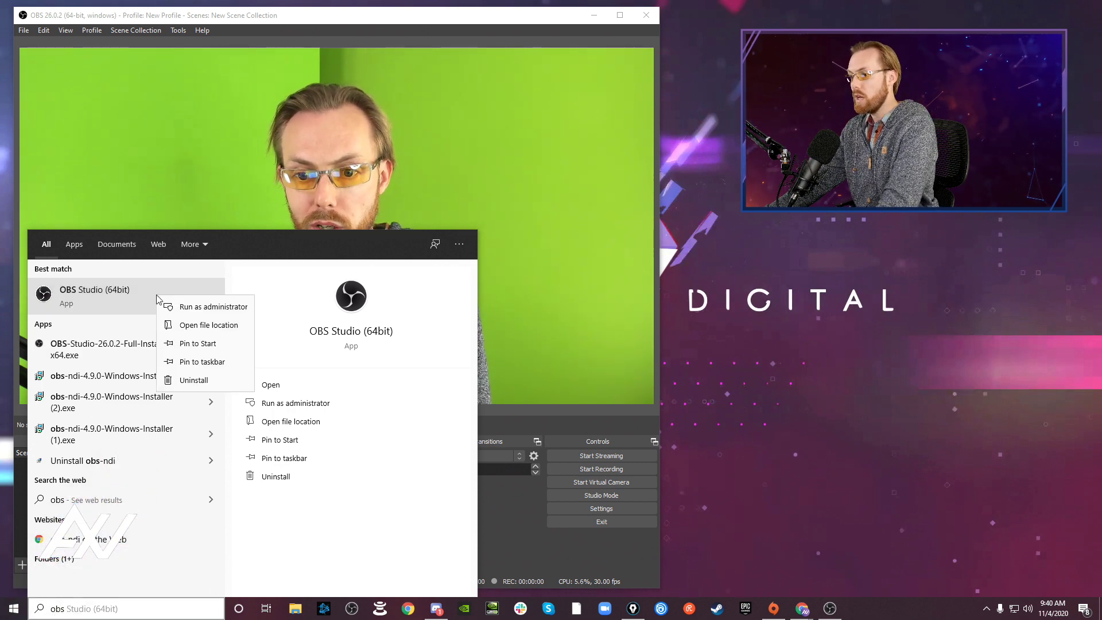
click(227, 362)
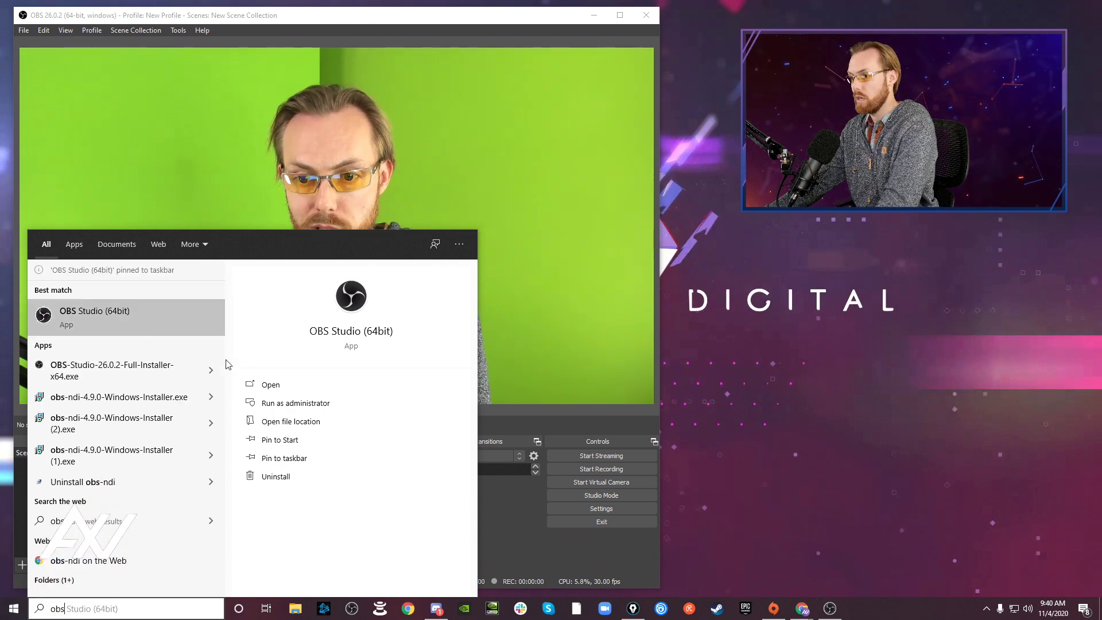
Pin OBS Studio to Start as well and dismiss the search panel
right_click(161, 316)
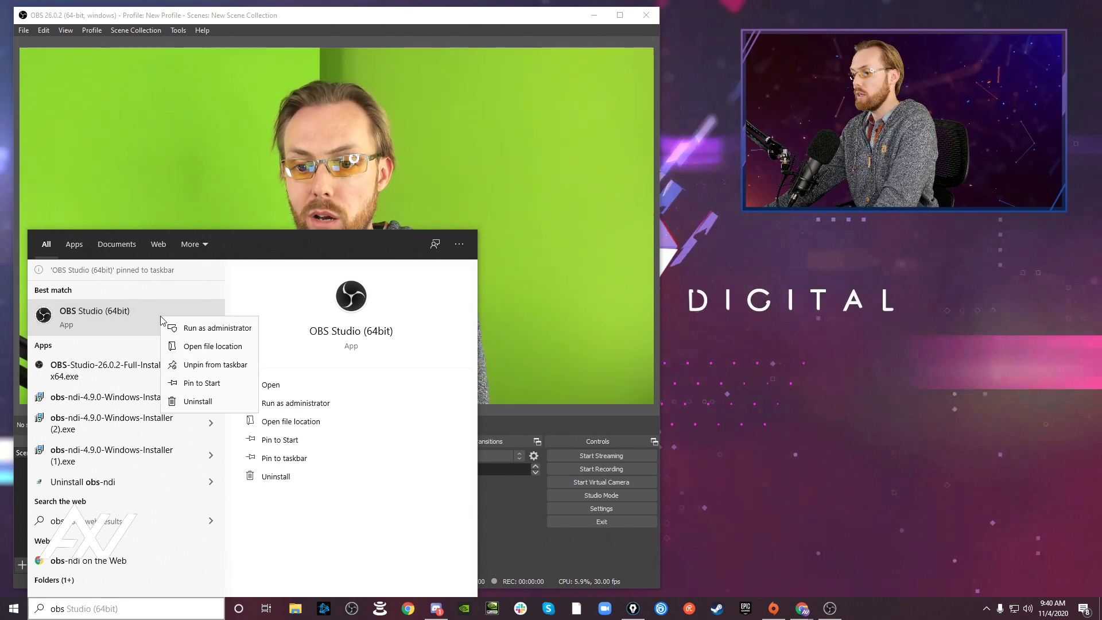
click(223, 383)
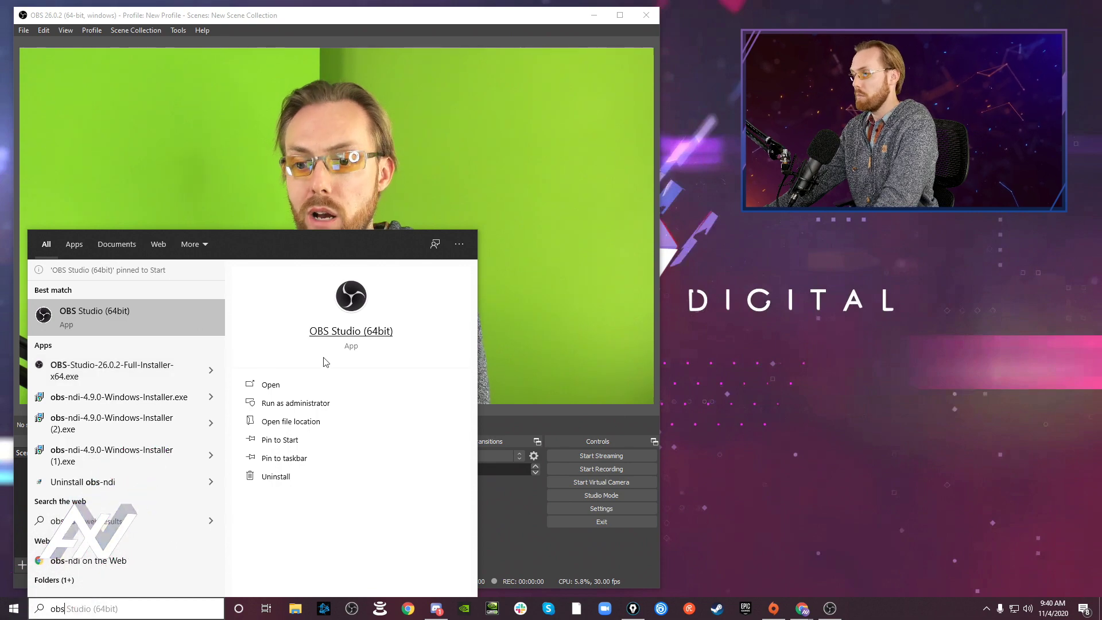
click(769, 220)
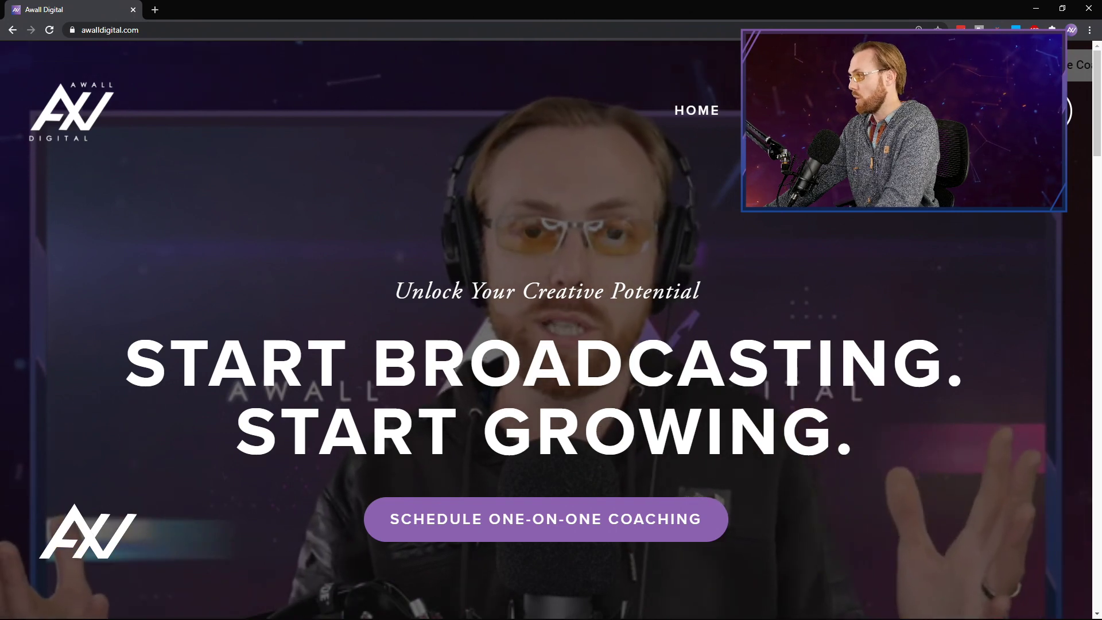
Draw two arrows pointing at the coaching booking link, then clear them
mouse_move(92, 446)
mouse_down()
mouse_move(165, 480)
mouse_move(350, 516)
mouse_up()
drag(1014, 446, 746, 515)
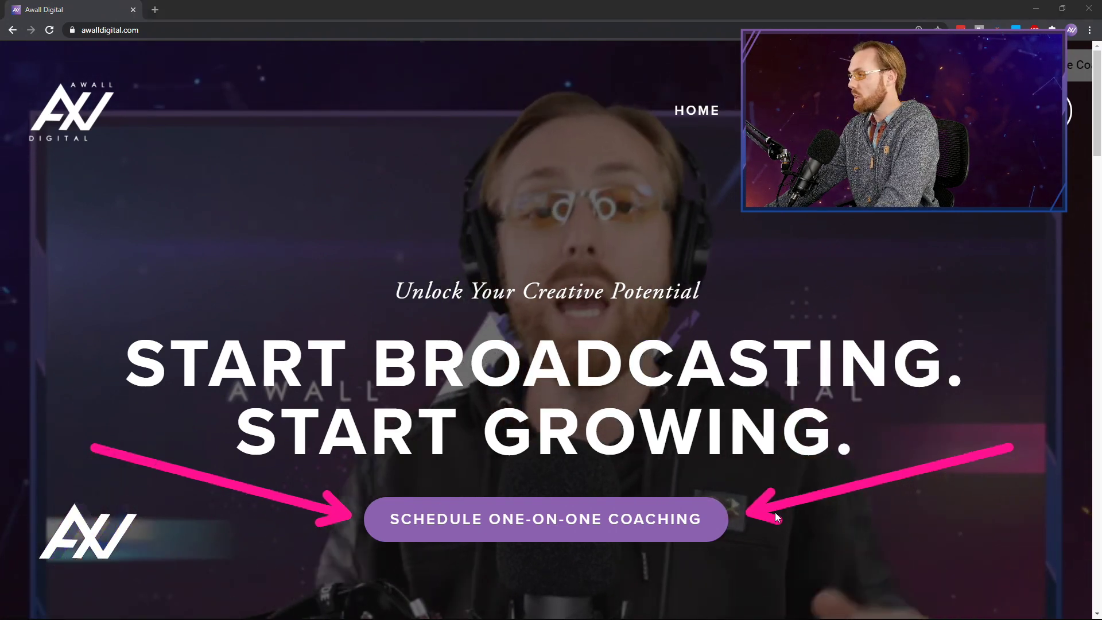
key(Escape)
Book Saturday, November 7 at 9:00pm in the coaching calendar, then return to the page top
scroll(887, 308, down, 10)
scroll(889, 309, down, 10)
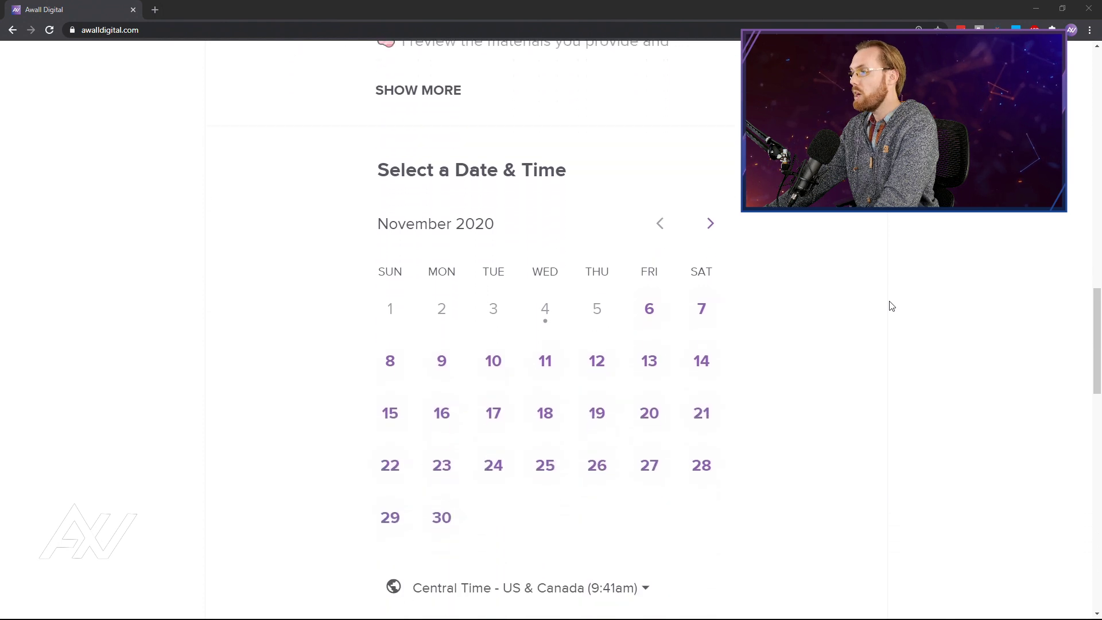
click(698, 231)
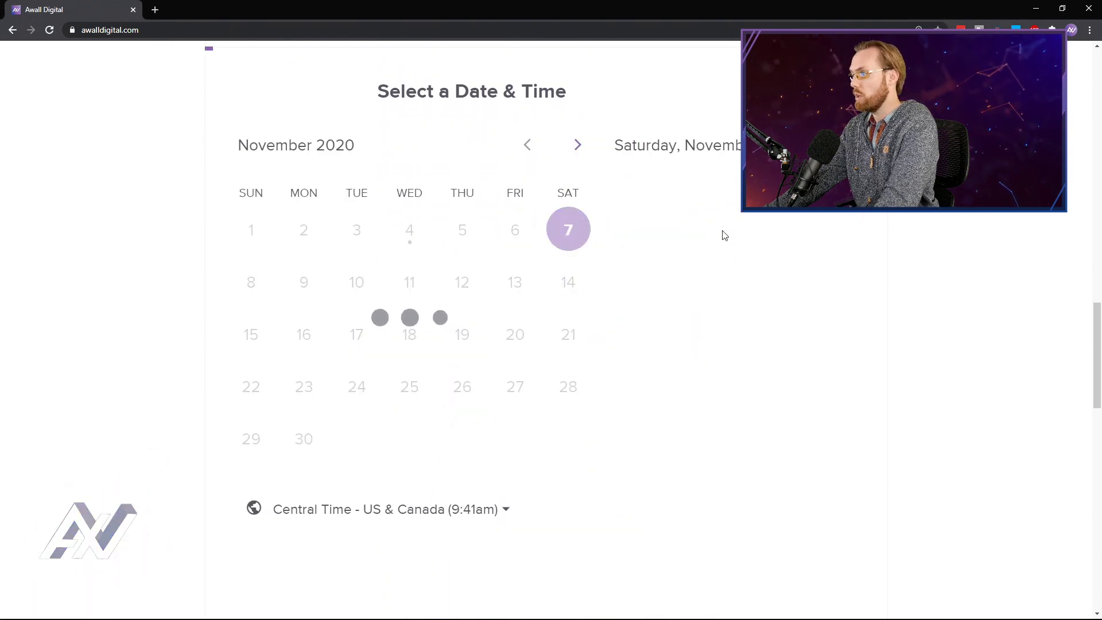
click(738, 228)
click(795, 217)
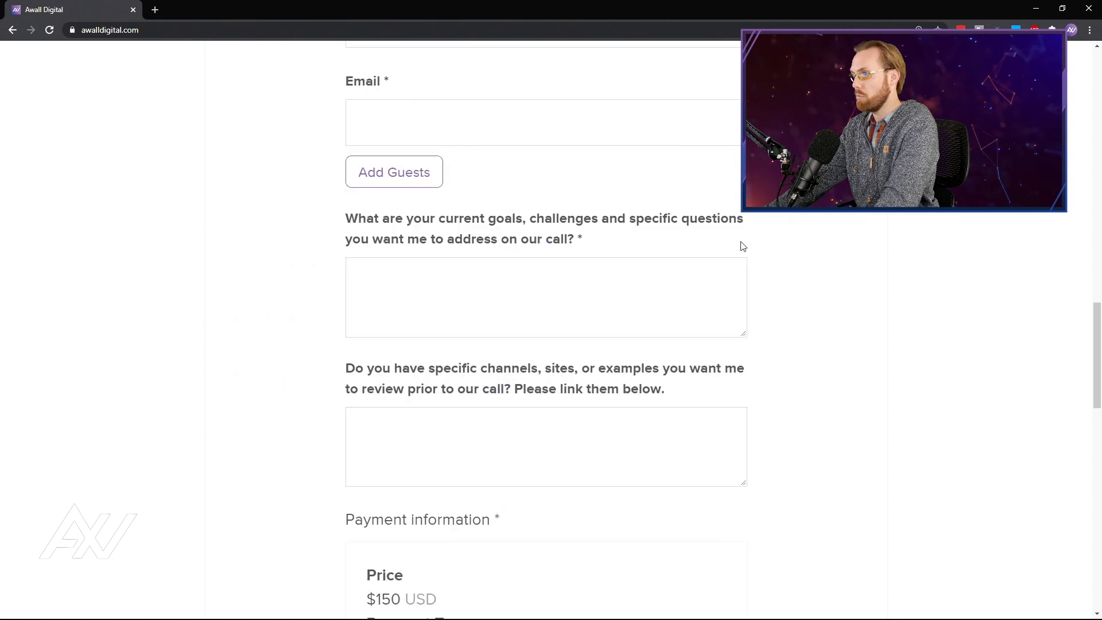
scroll(810, 269, up, 1)
scroll(809, 270, up, 2)
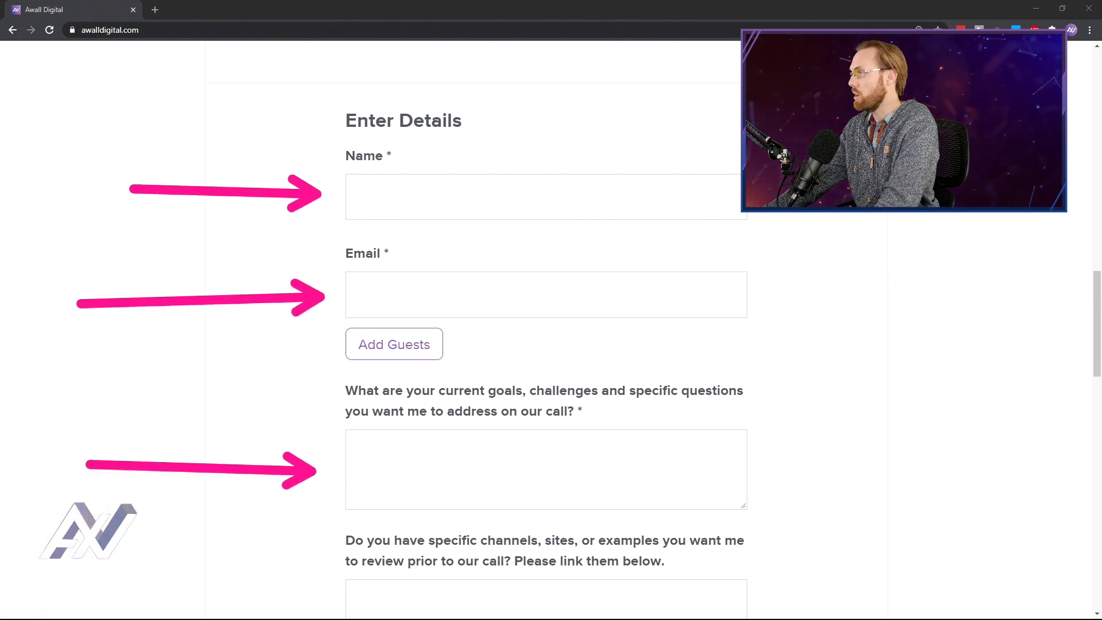
scroll(849, 292, up, 15)
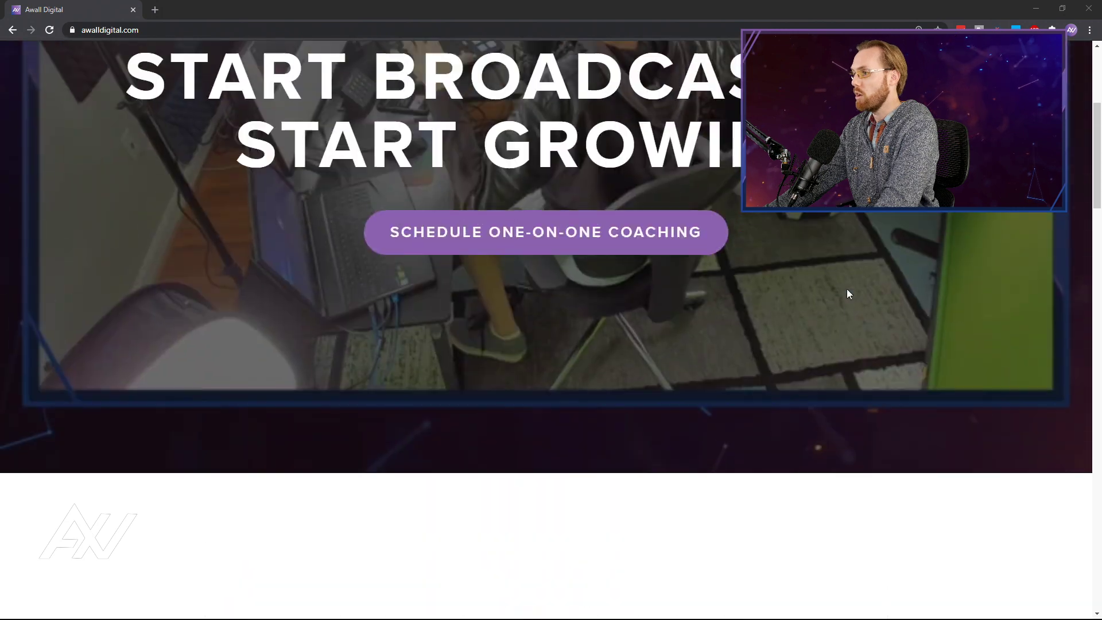